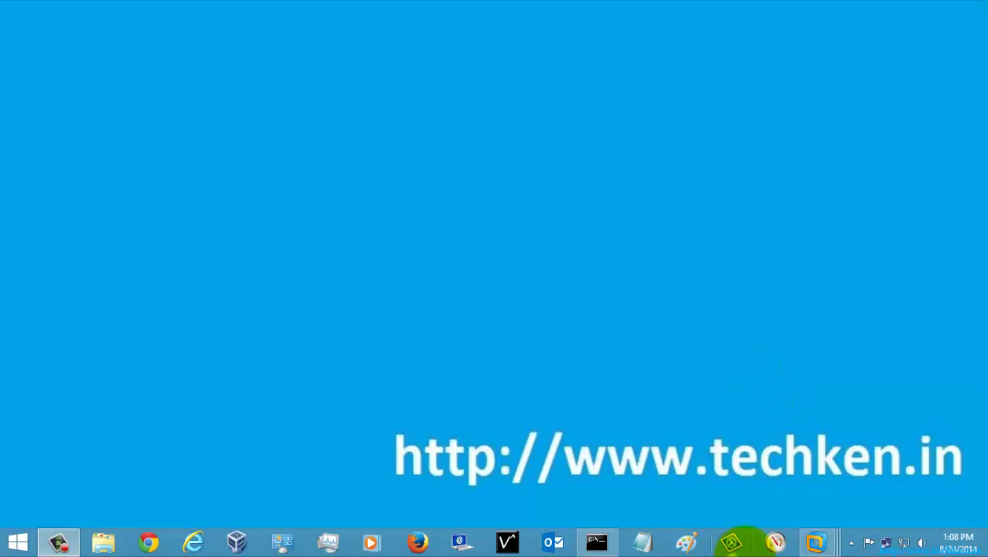
- Switch to the Windows Server 2012 - R2 virtual machine and focus its desktop
{"action": "mouse_move", "coordinate": [816, 540]}
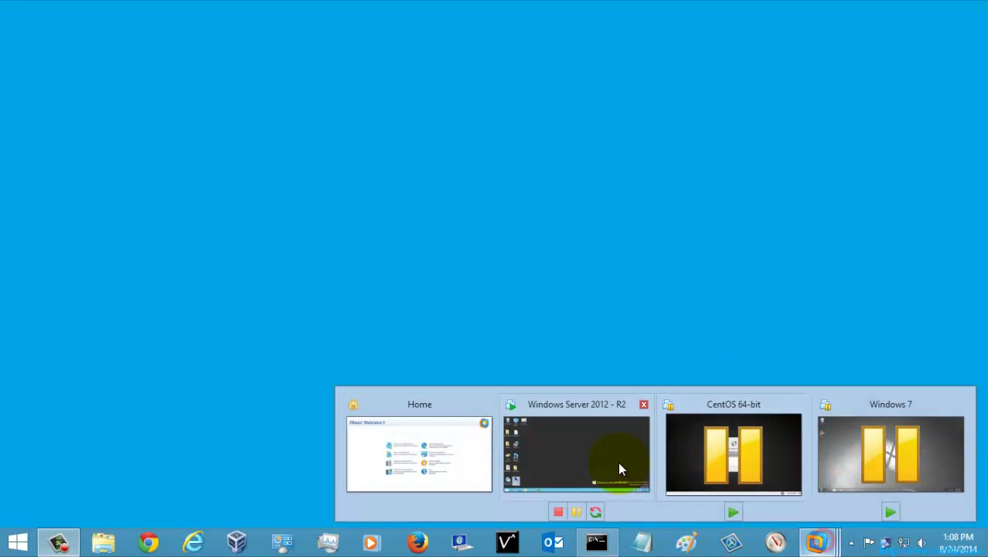
{"action": "left_click", "coordinate": [575, 418]}
{"action": "left_click", "coordinate": [469, 203]}
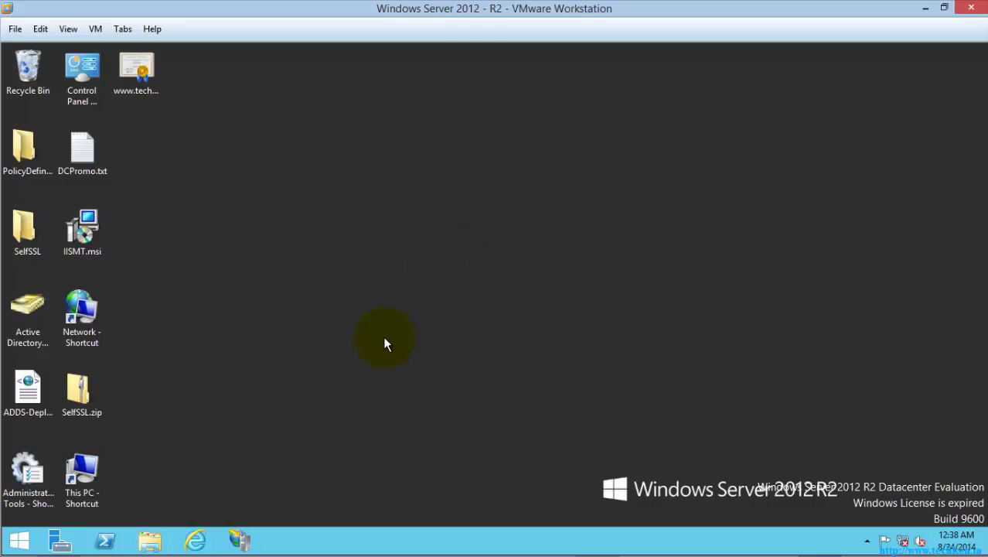
- Open System properties from This PC, check that Windows is not activated, then close it
{"action": "key", "text": "super+e"}
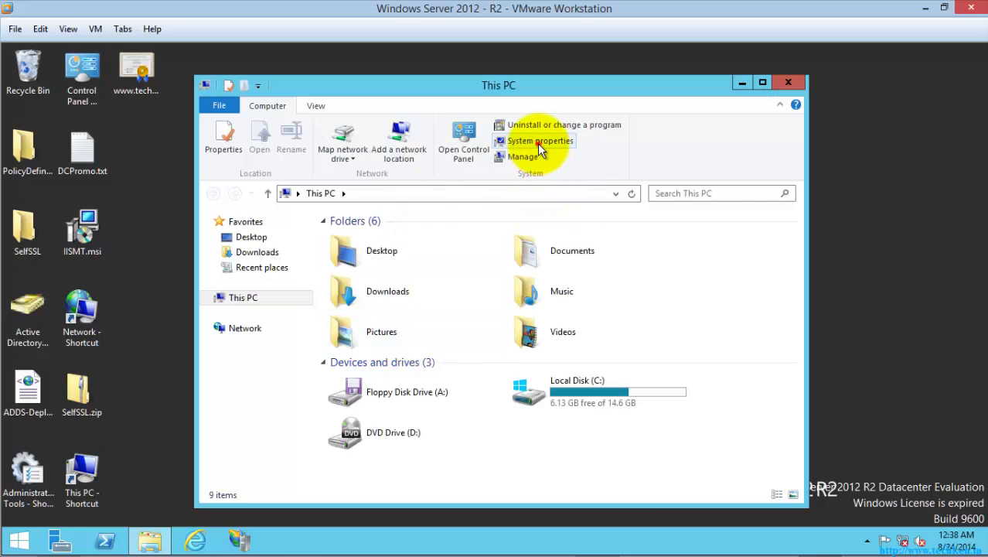
{"action": "left_click", "coordinate": [539, 140]}
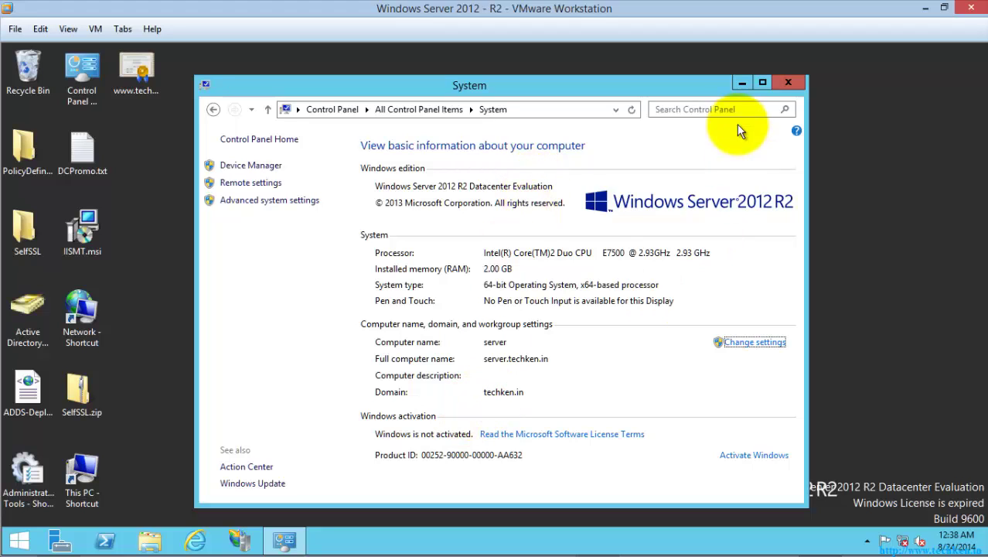
{"action": "left_click", "coordinate": [788, 82]}
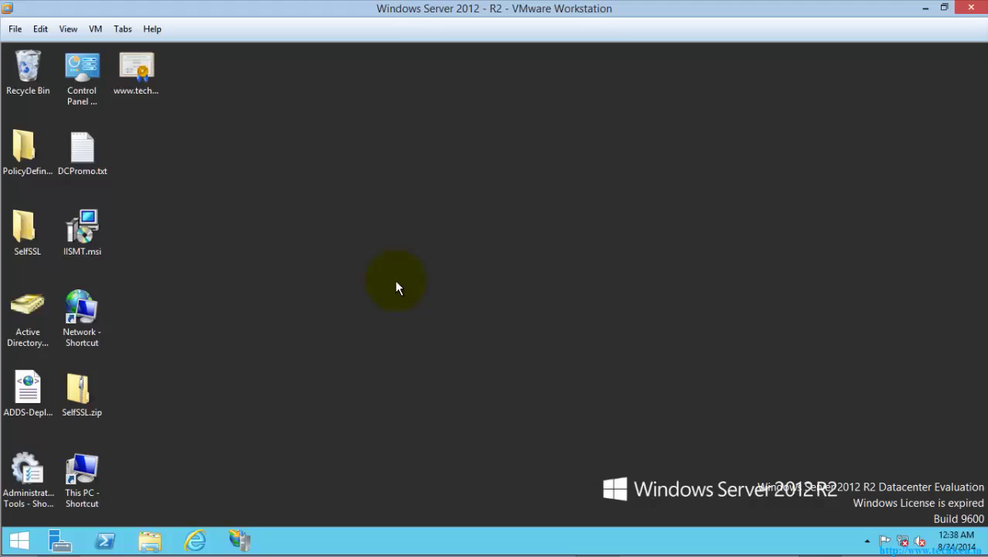
- Search for cmd from Start and launch Command Prompt as administrator
{"action": "key", "text": "super"}
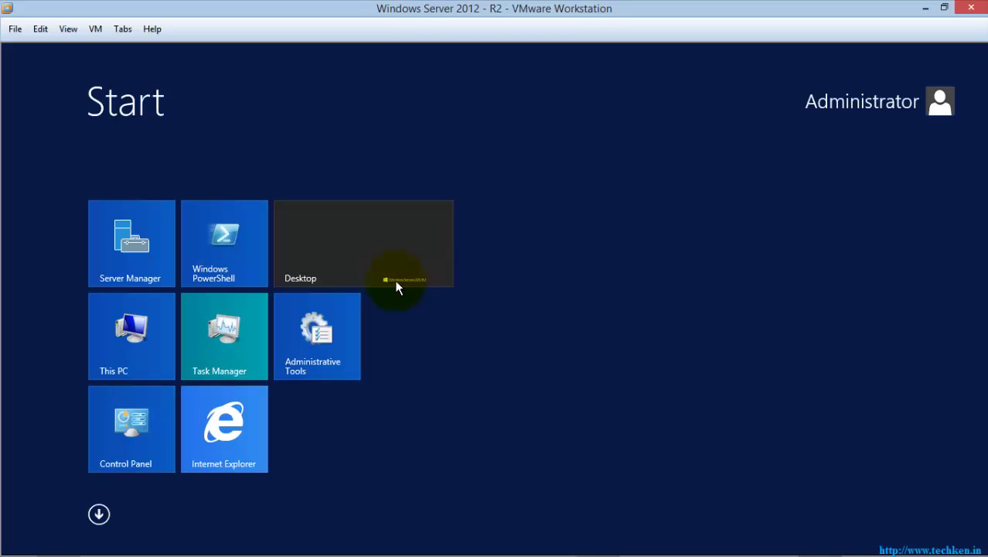
{"action": "type", "text": "cmd"}
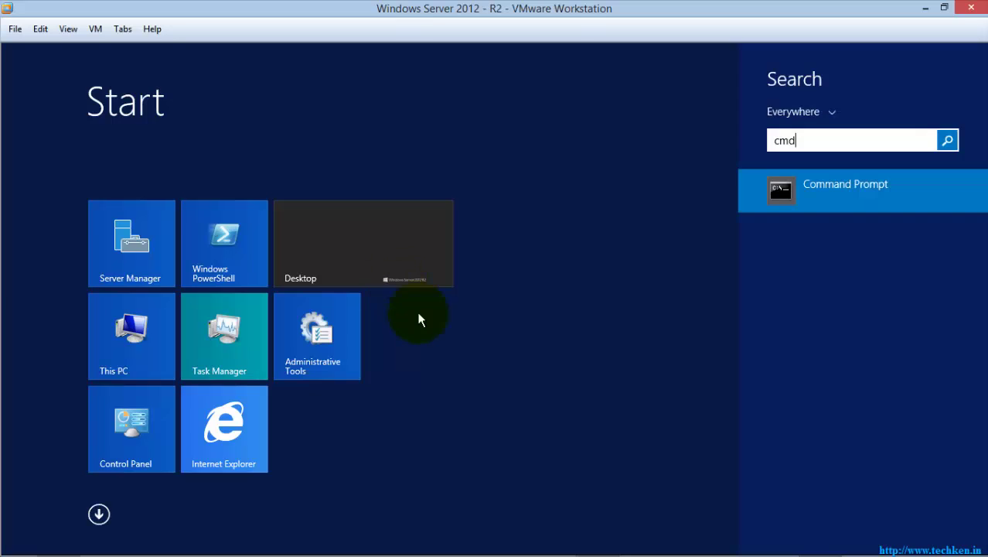
{"action": "right_click", "coordinate": [831, 188]}
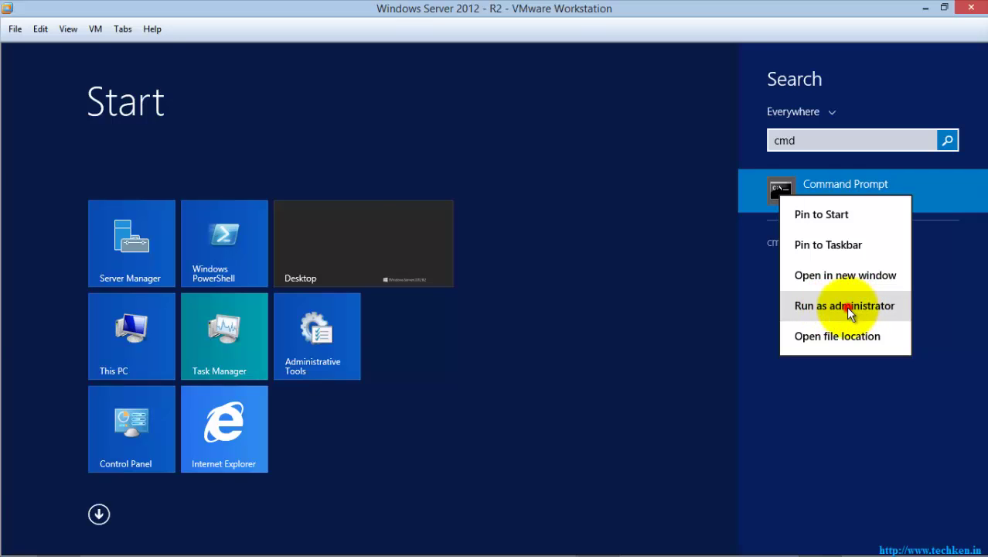
{"action": "left_click", "coordinate": [854, 308]}
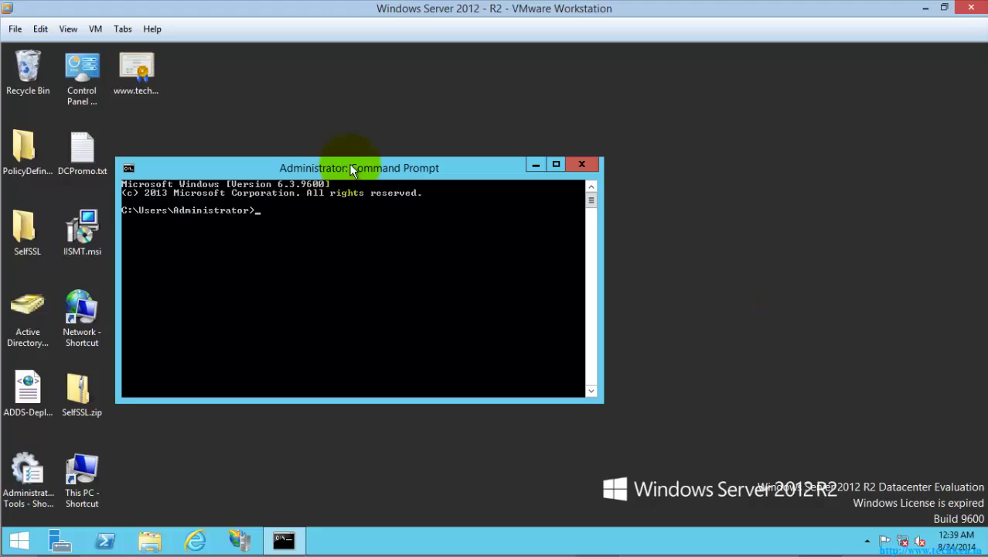
- Move the Command Prompt window toward the centre and enter 'slmgr /?' at the prompt
{"action": "left_click_drag", "start_coordinate": [348, 164], "coordinate": [523, 124]}
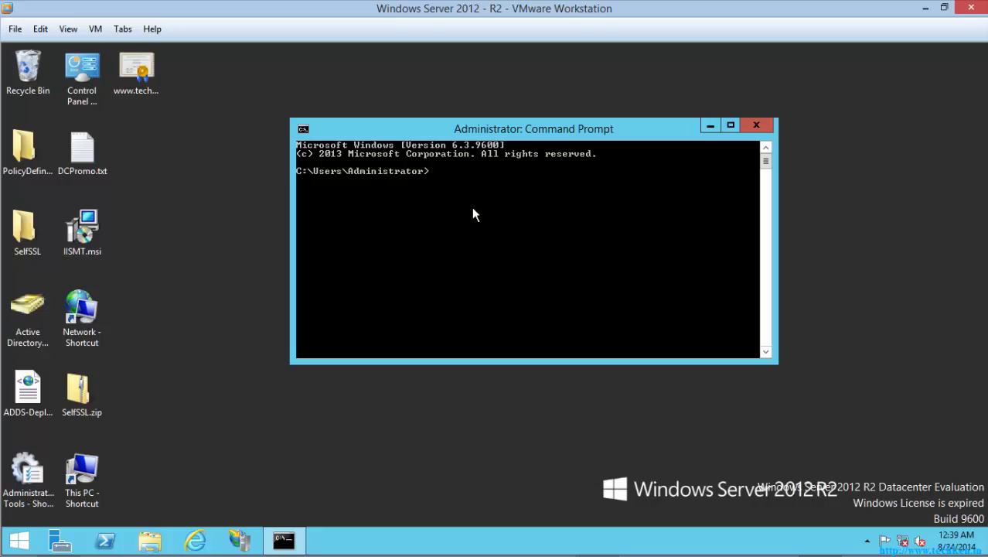
{"action": "type", "text": "slmgr /?"}
- Run slmgr /? and page through the advanced, token-based, KMS and Active Directory help pages
{"action": "key", "text": "Return"}
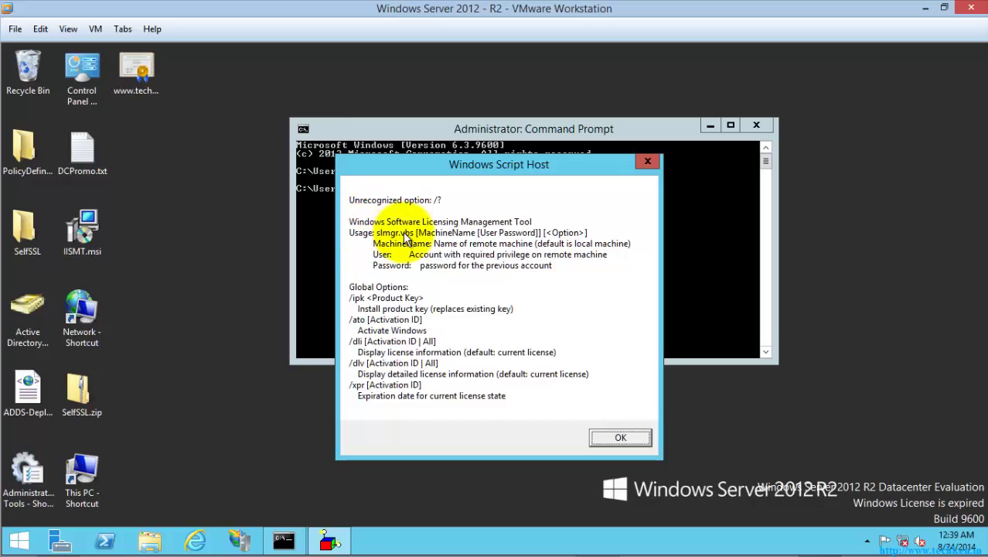
{"action": "left_click_drag", "start_coordinate": [478, 170], "coordinate": [438, 267]}
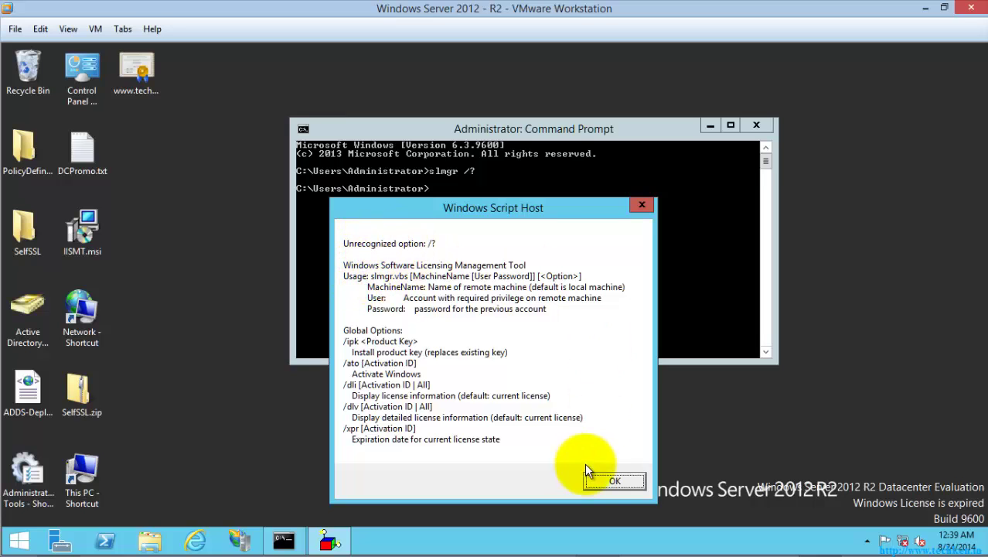
{"action": "left_click", "coordinate": [611, 481]}
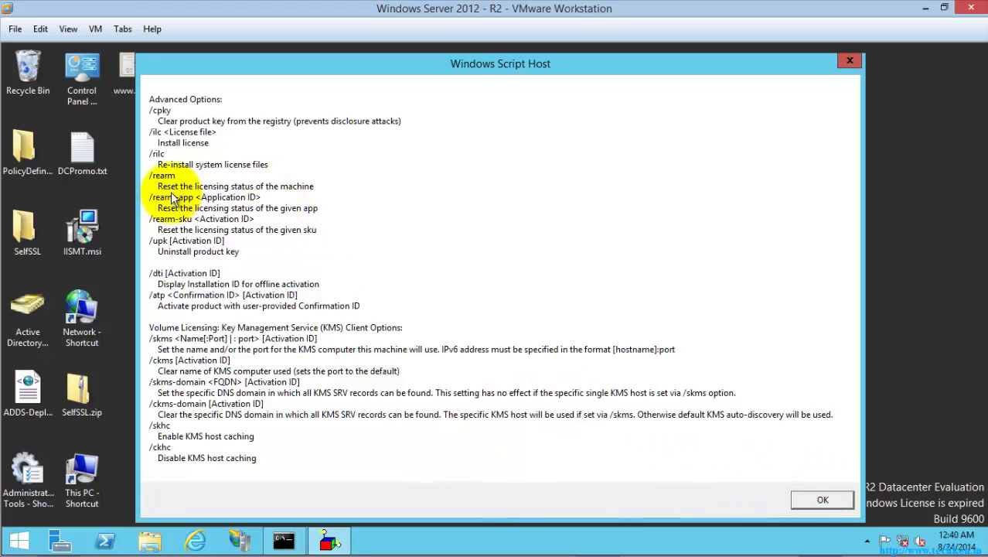
{"action": "left_click", "coordinate": [823, 503]}
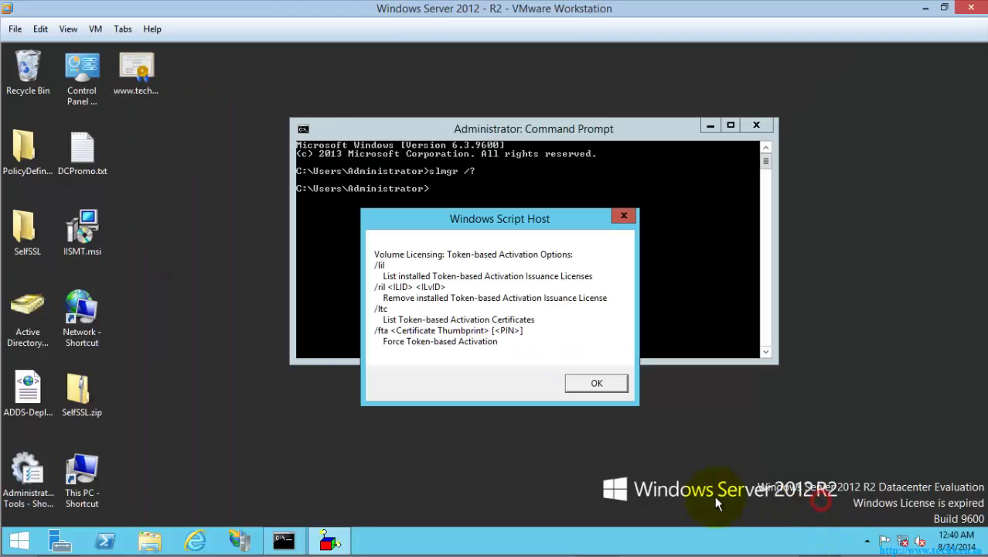
{"action": "left_click", "coordinate": [636, 382]}
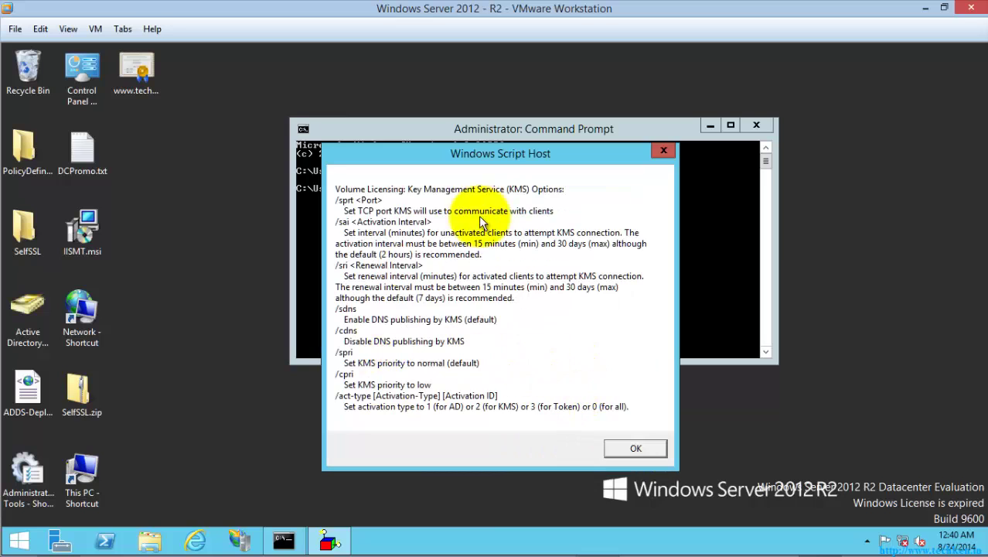
{"action": "left_click", "coordinate": [634, 449]}
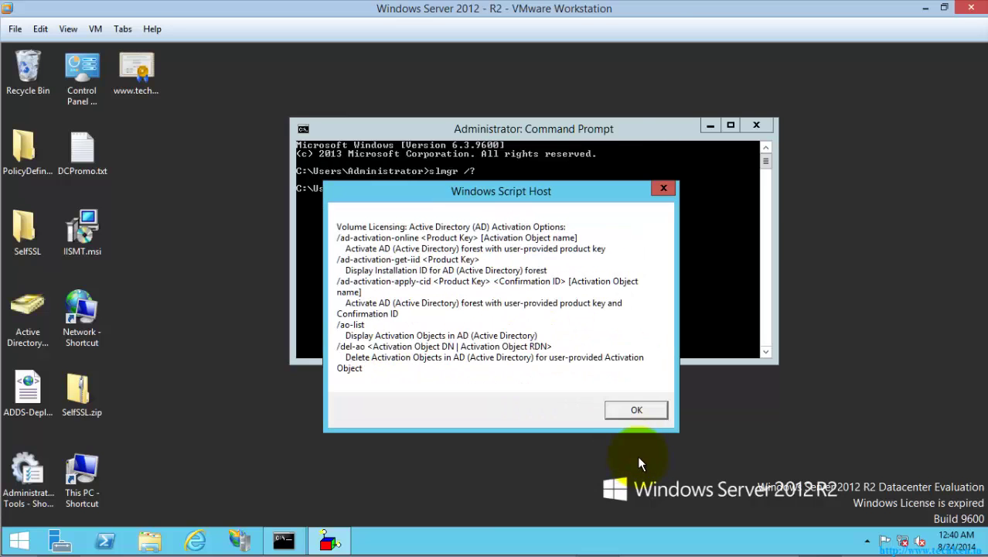
{"action": "left_click", "coordinate": [636, 414]}
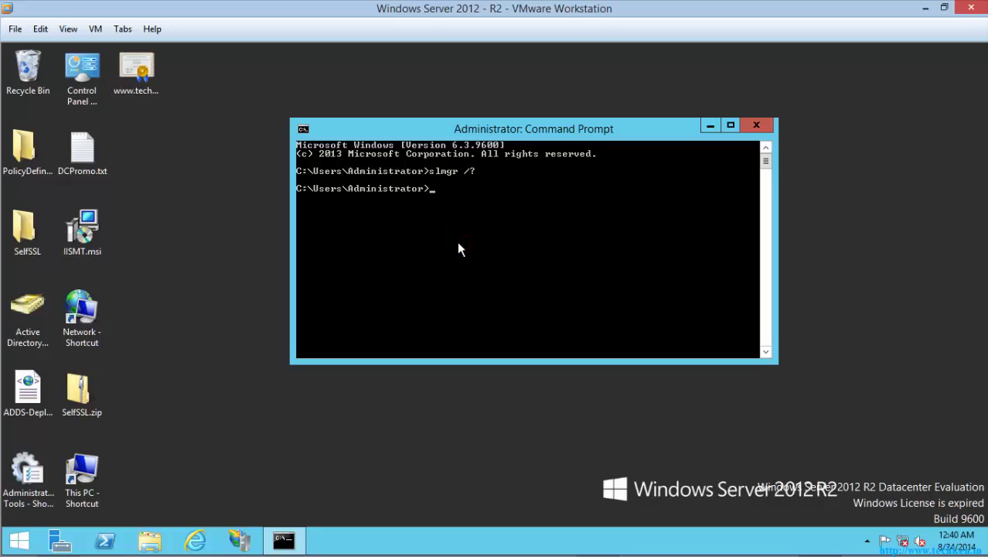
- Run 'slmgr /rearm' and move its success message aside
{"action": "type", "text": "slmgr /rearm"}
{"action": "key", "text": "Return"}
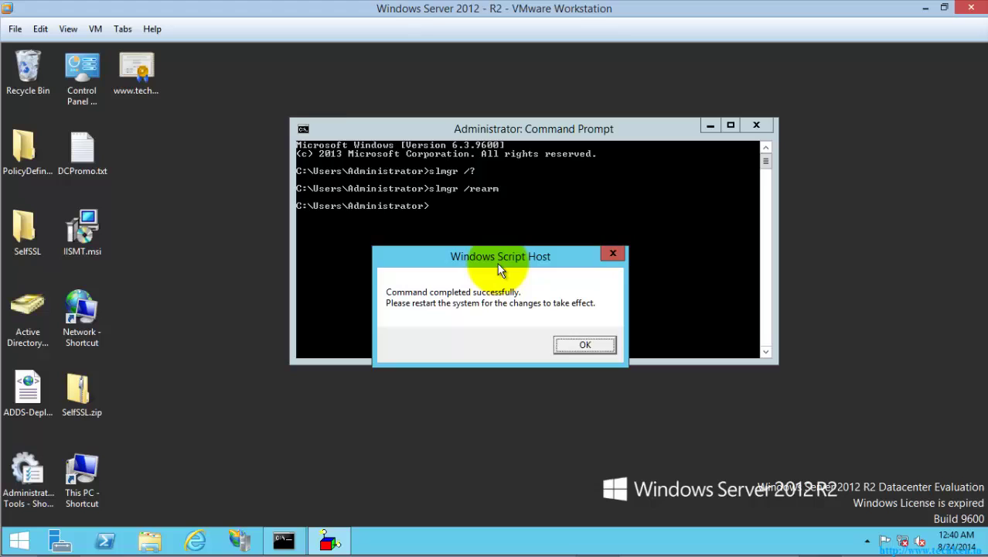
{"action": "left_click_drag", "start_coordinate": [497, 263], "coordinate": [519, 201]}
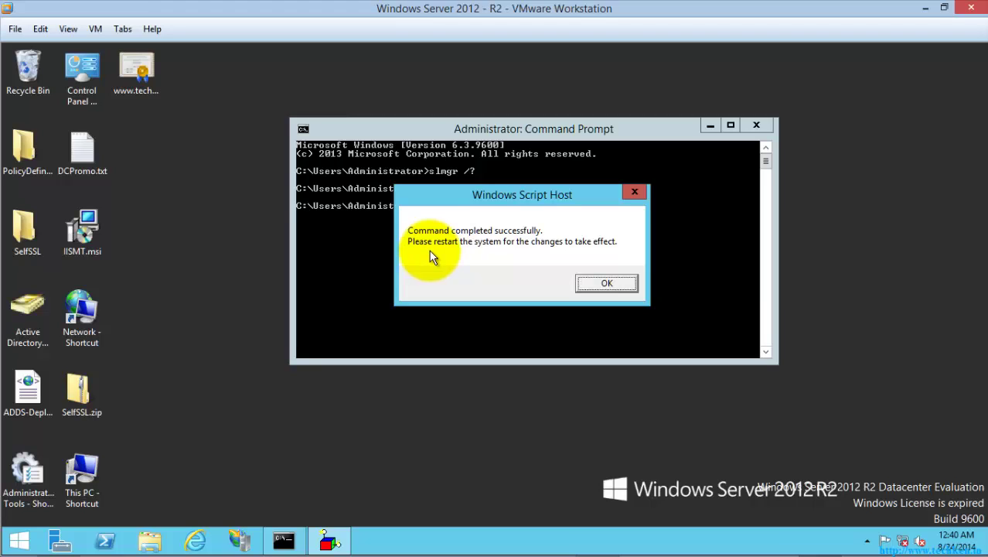
- Dismiss the rearm message and restart the server immediately with 'shutdown /r /t 00'
{"action": "left_click", "coordinate": [604, 282]}
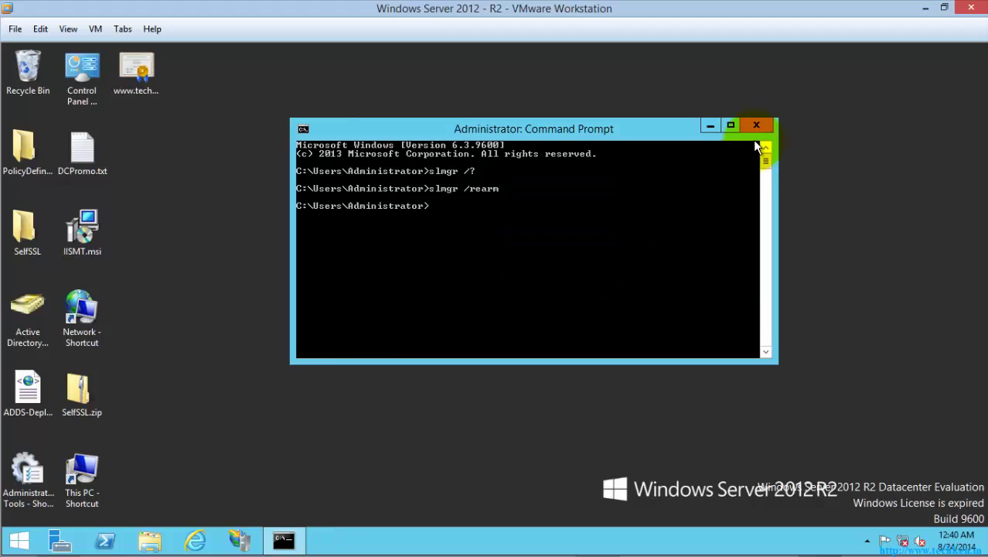
{"action": "type", "text": "shutdown"}
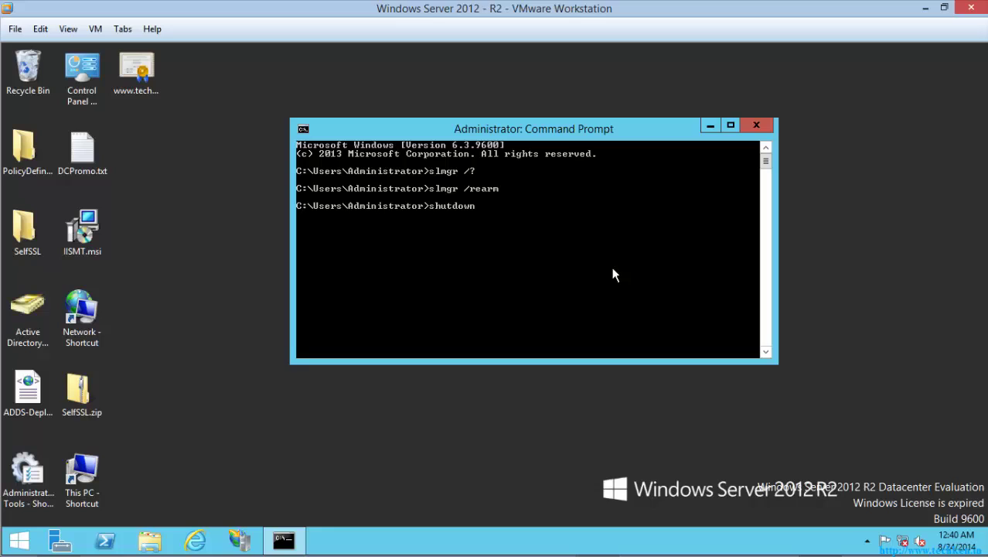
{"action": "type", "text": " /r /t 00"}
{"action": "key", "text": "Return"}
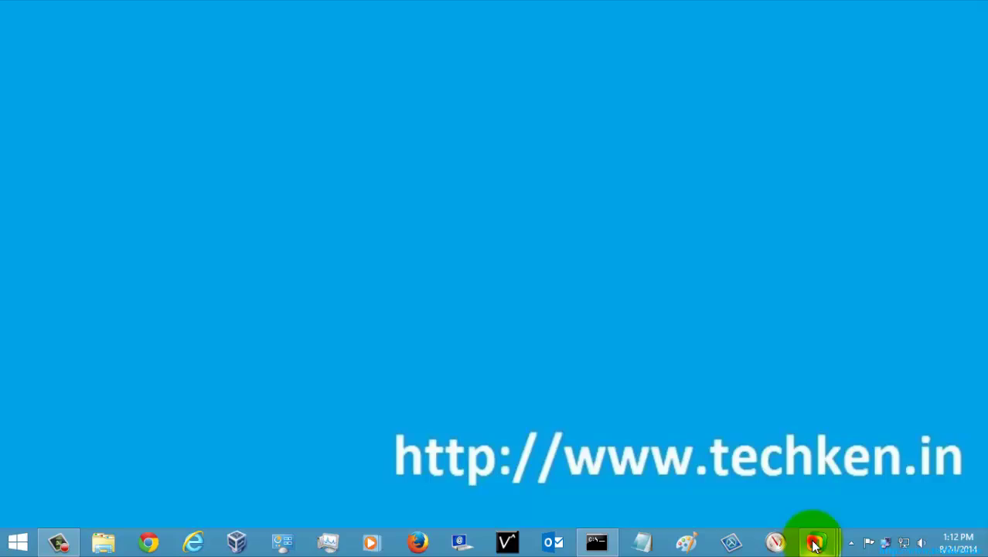
- Return to the server VM and sign in as Administrator with the account password
{"action": "left_click", "coordinate": [588, 457]}
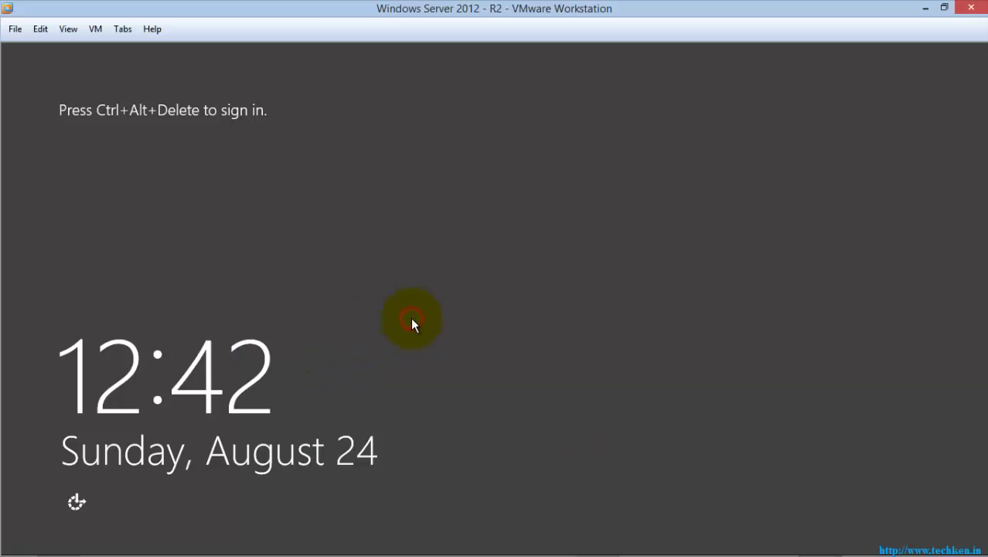
{"action": "key", "text": "ctrl+alt+Insert"}
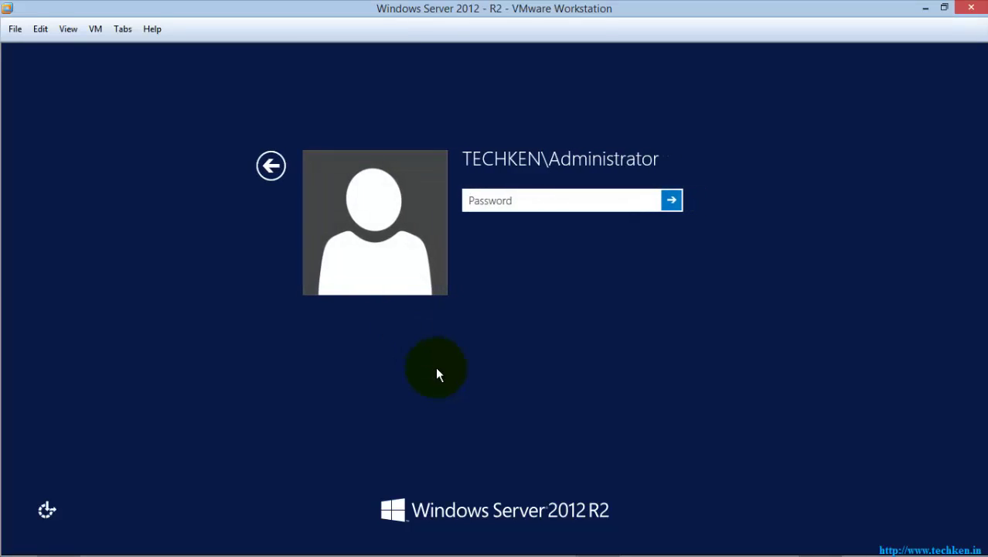
{"action": "type", "text": "P@ssw0rd"}
{"action": "key", "text": "Return"}
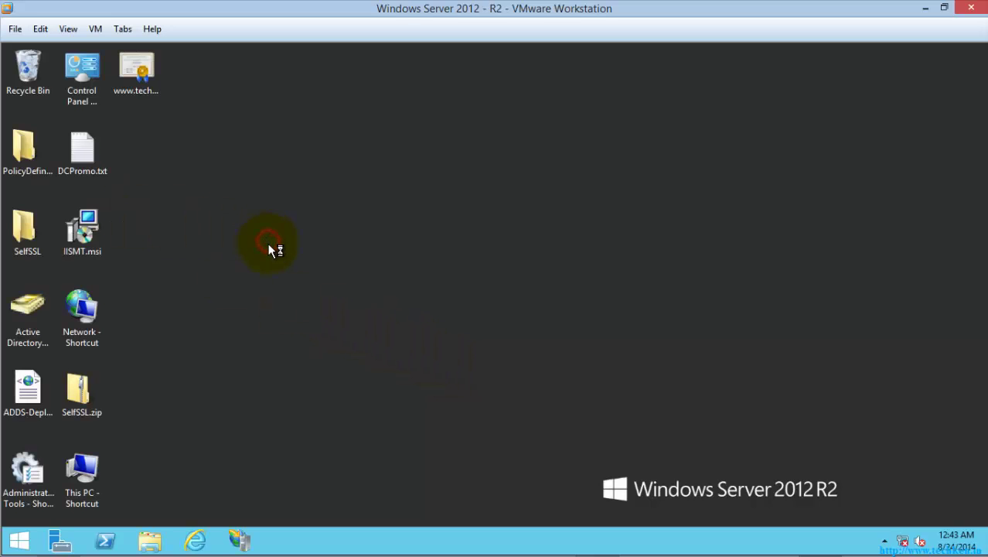
- Reopen System properties from File Explorer to check activation, then bring Server Manager forward
{"action": "left_click", "coordinate": [152, 544]}
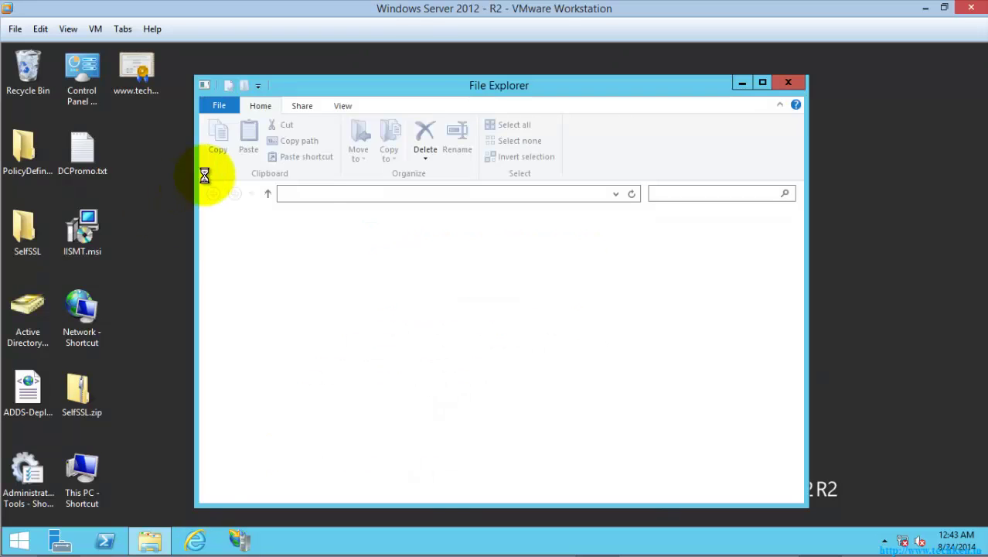
{"action": "left_click", "coordinate": [541, 141]}
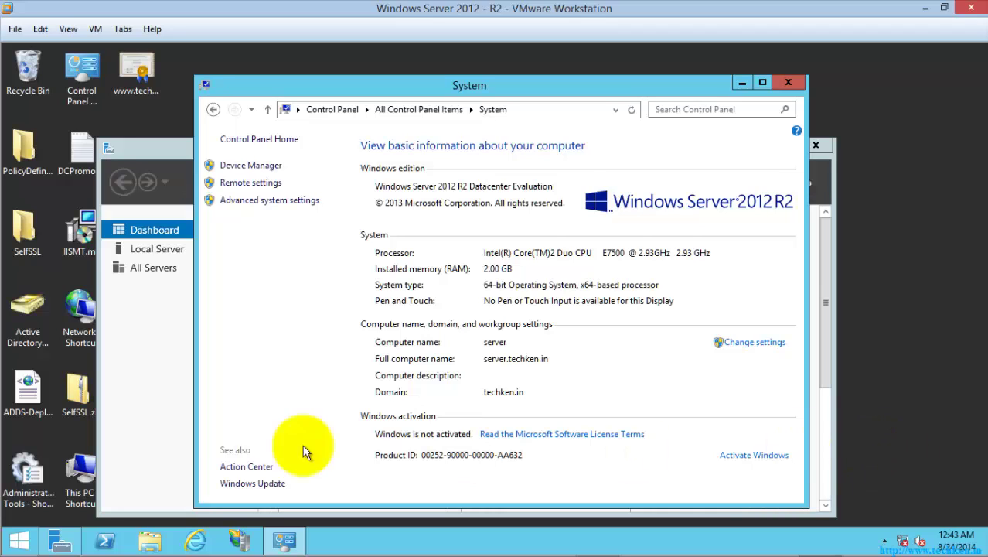
{"action": "left_click", "coordinate": [617, 90]}
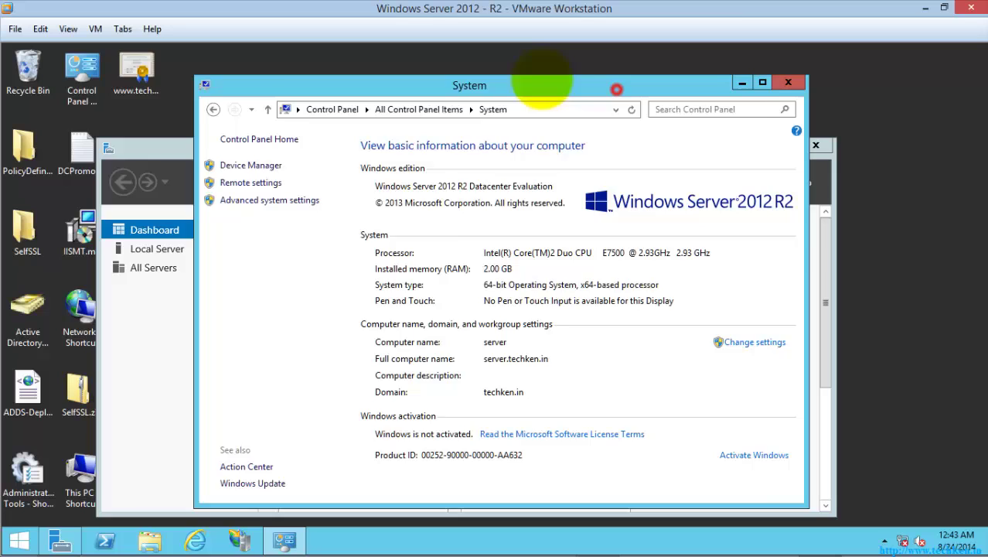
{"action": "left_click_drag", "start_coordinate": [542, 80], "coordinate": [473, 69]}
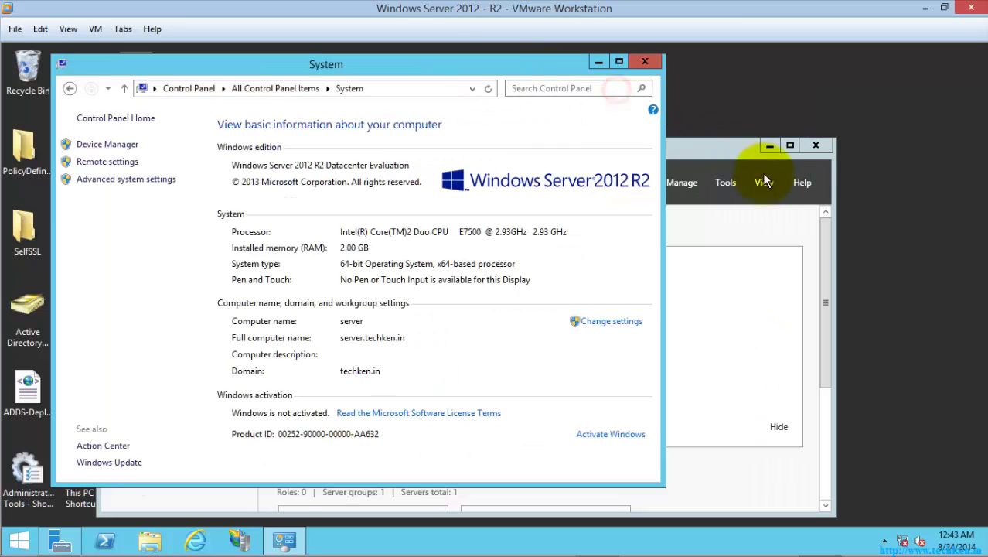
{"action": "left_click", "coordinate": [814, 148]}
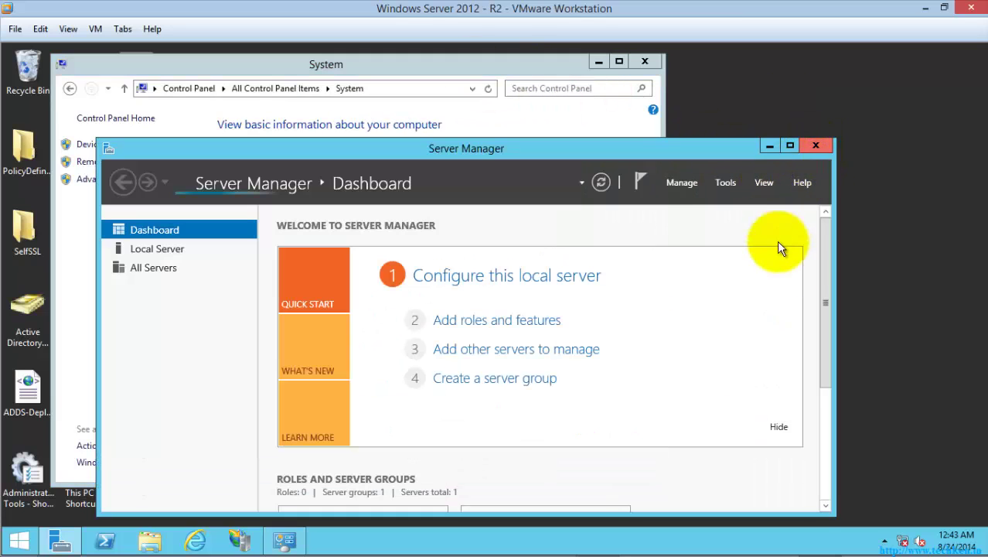
- Close Server Manager and then the System window
{"action": "left_click", "coordinate": [816, 147]}
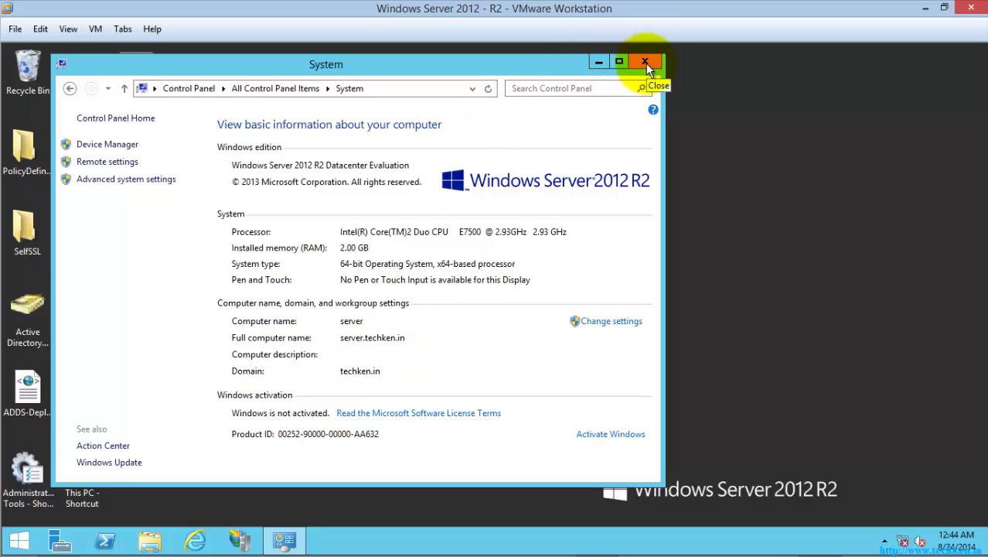
{"action": "left_click", "coordinate": [646, 62]}
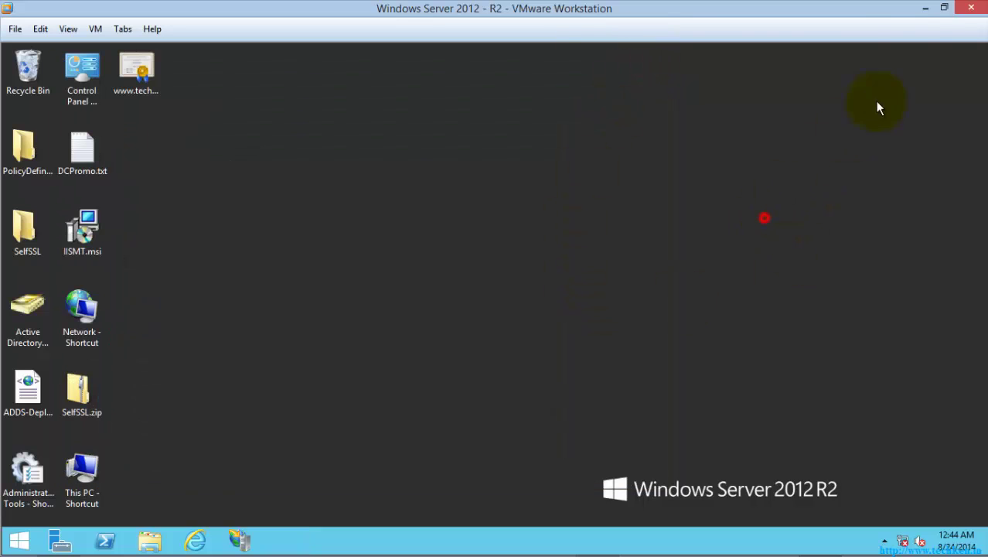